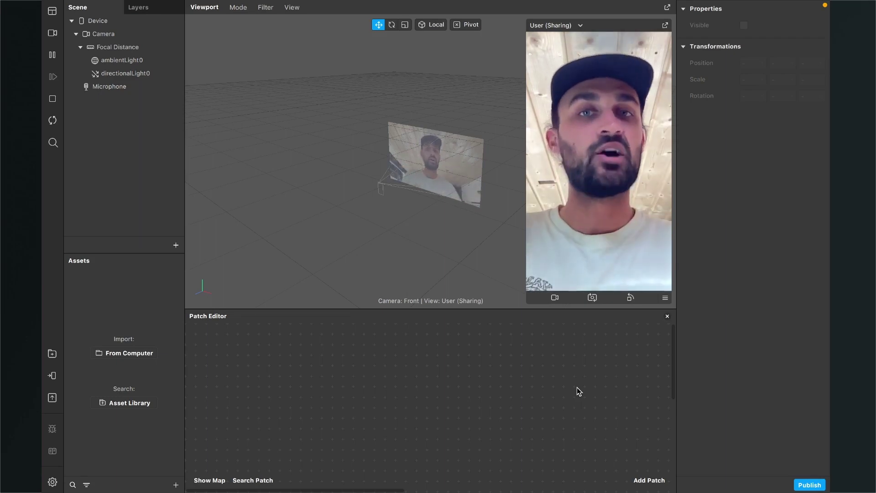
Switch to the desktop space showing the Dropbox 'Simple Fish-Eye' share page.
{"action": "key", "text": "ctrl+Right"}
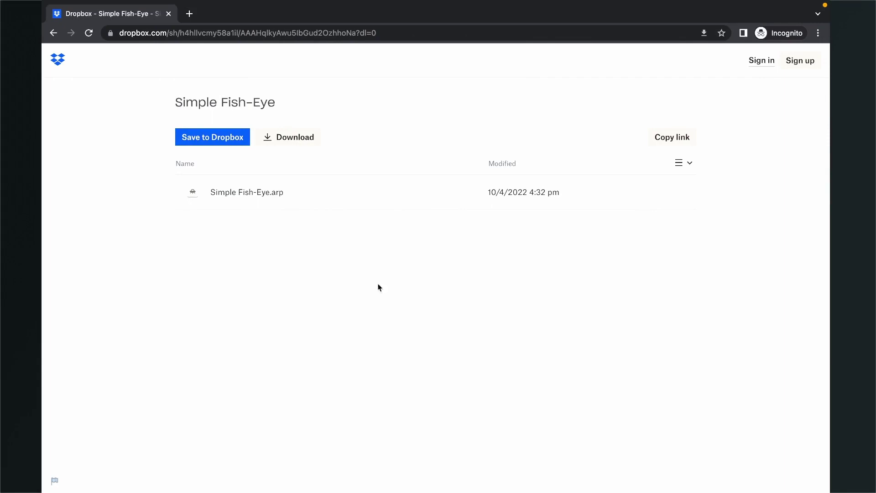
Download the Simple Fish-Eye.arp file from the Dropbox share page.
{"action": "left_click", "coordinate": [289, 138]}
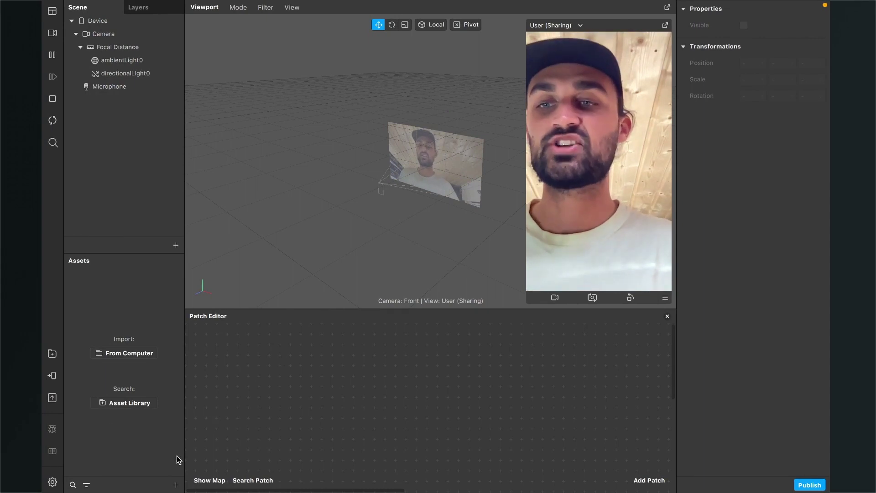
Import Simple Fish-Eye.arp from the computer into the project's assets.
{"action": "left_click", "coordinate": [176, 485]}
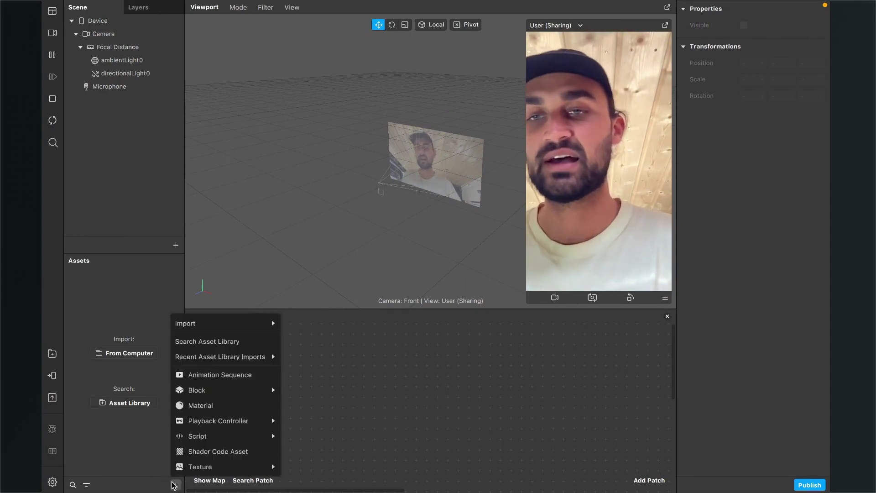
{"action": "mouse_move", "coordinate": [220, 330]}
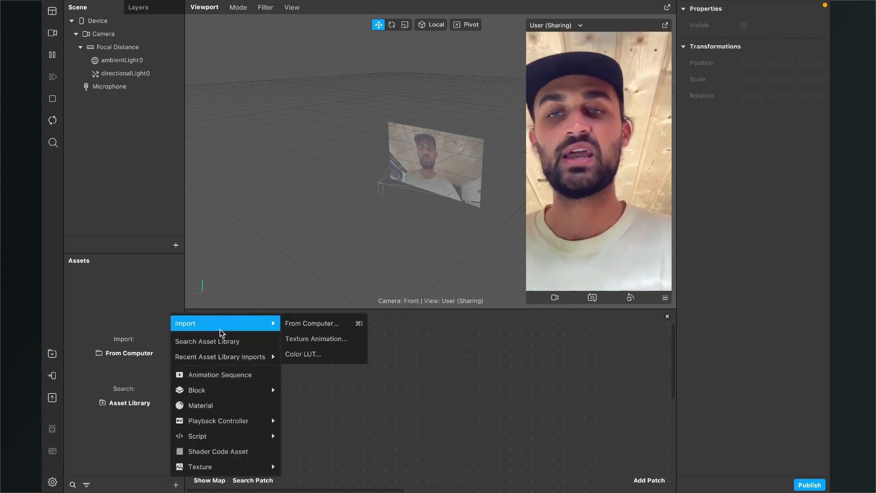
{"action": "left_click", "coordinate": [292, 324]}
{"action": "left_click", "coordinate": [270, 112]}
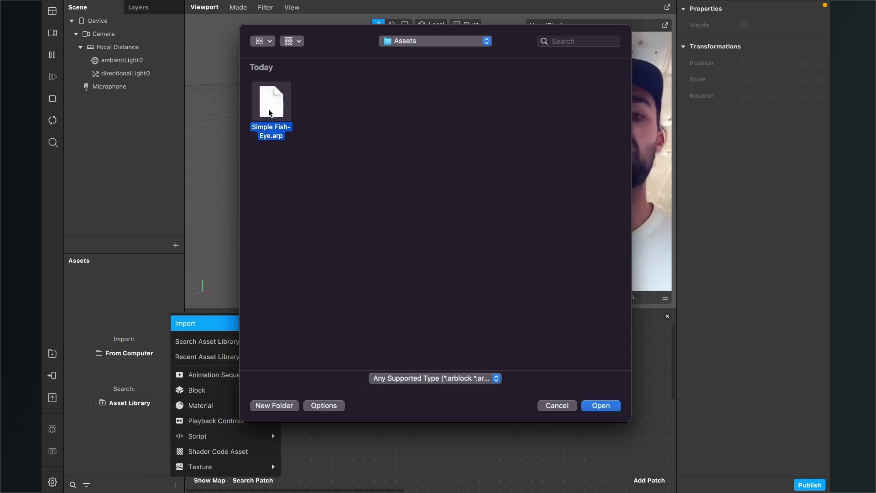
{"action": "left_click", "coordinate": [601, 406]}
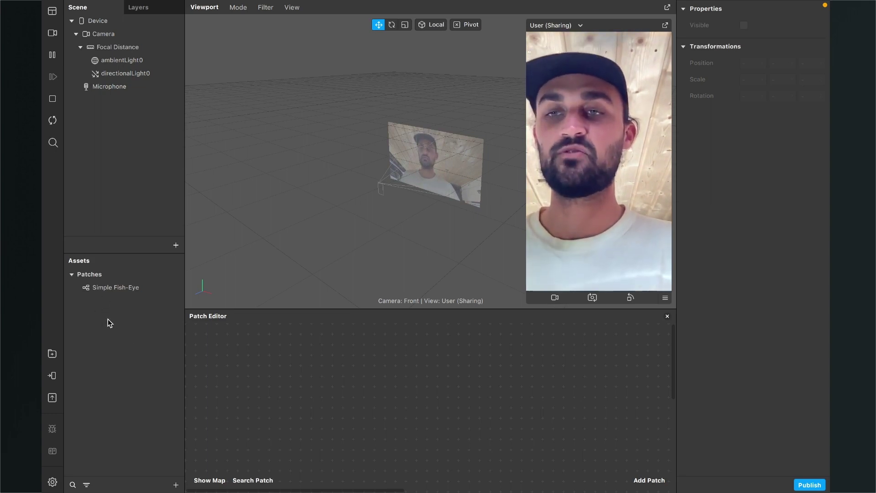
Drag the Simple Fish-Eye patch from Assets into the Patch Editor as a node.
{"action": "left_click_drag", "start_coordinate": [111, 289], "coordinate": [396, 389]}
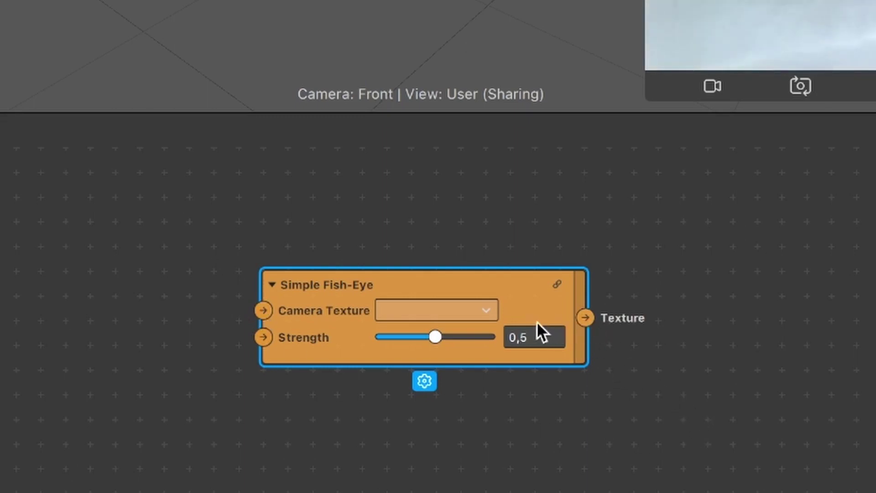
{"action": "scroll", "coordinate": [537, 321], "scroll_direction": "up", "scroll_amount": 5}
{"action": "scroll", "coordinate": [525, 304], "scroll_direction": "left", "scroll_amount": 2}
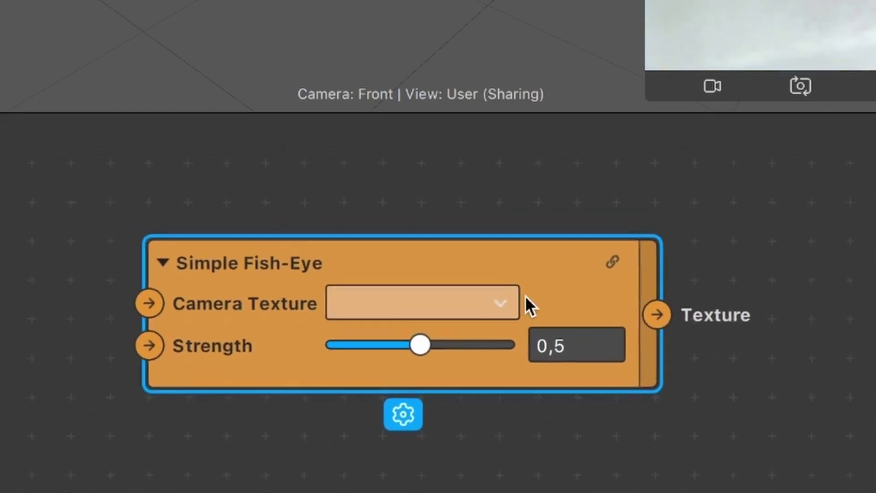
{"action": "scroll", "coordinate": [525, 296], "scroll_direction": "down", "scroll_amount": 1}
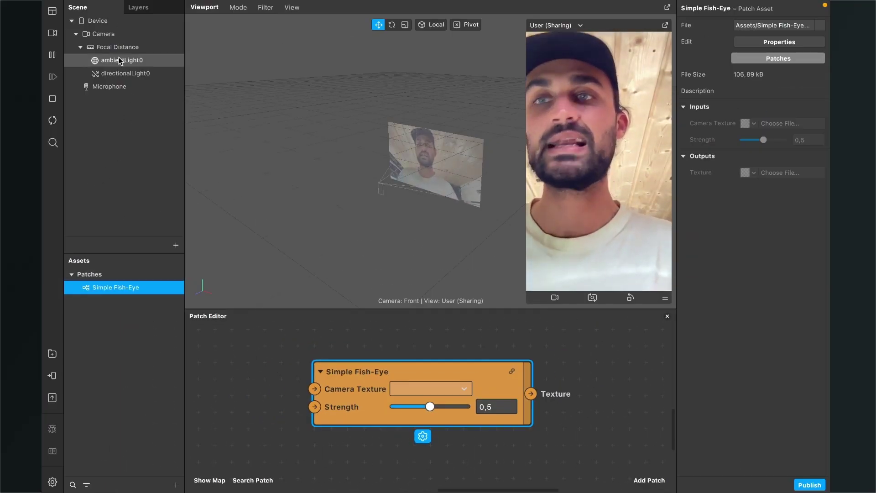
Enable Texture Extraction on the scene Camera, creating cameraTexture0.
{"action": "left_click", "coordinate": [108, 37]}
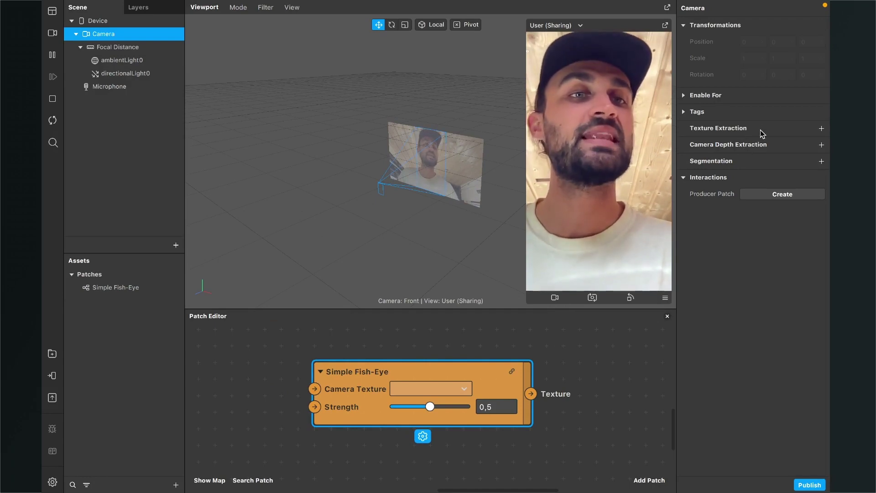
{"action": "left_click", "coordinate": [821, 130]}
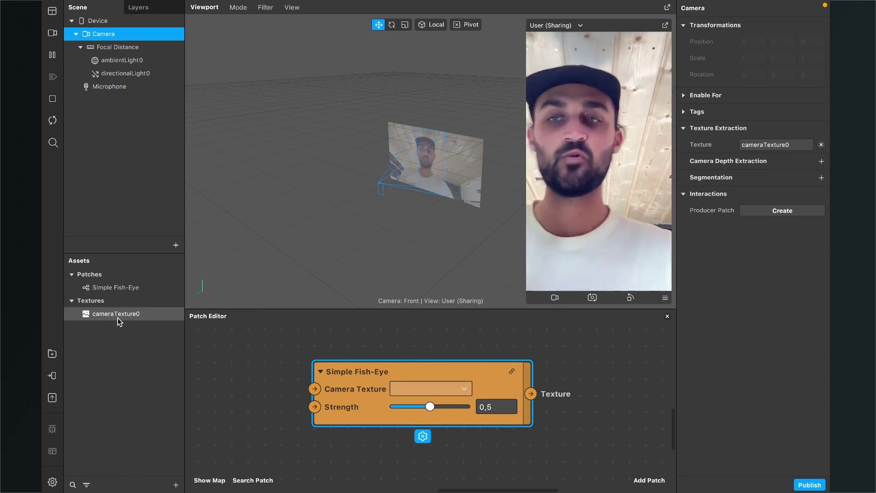
Add a cameraTexture0 node and wire its RGBA output to Simple Fish-Eye's Camera Texture.
{"action": "left_click_drag", "start_coordinate": [116, 316], "coordinate": [219, 375]}
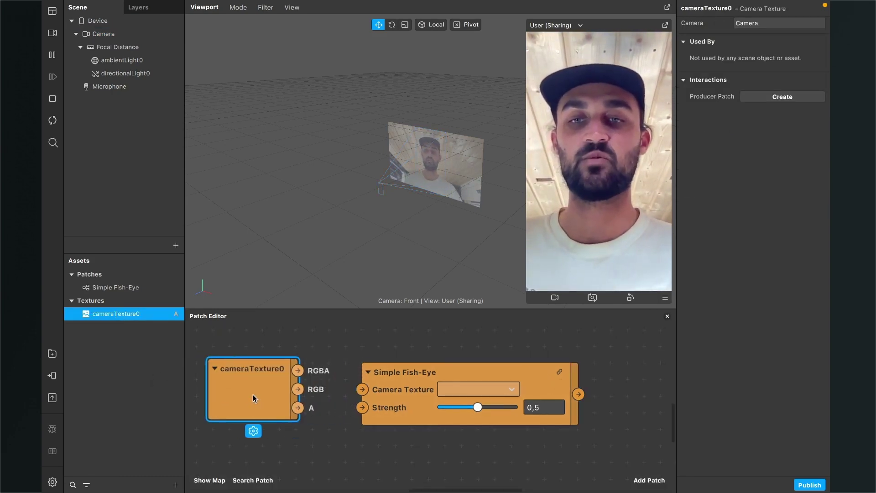
{"action": "left_click_drag", "start_coordinate": [254, 398], "coordinate": [244, 370]}
{"action": "left_click_drag", "start_coordinate": [403, 375], "coordinate": [467, 390]}
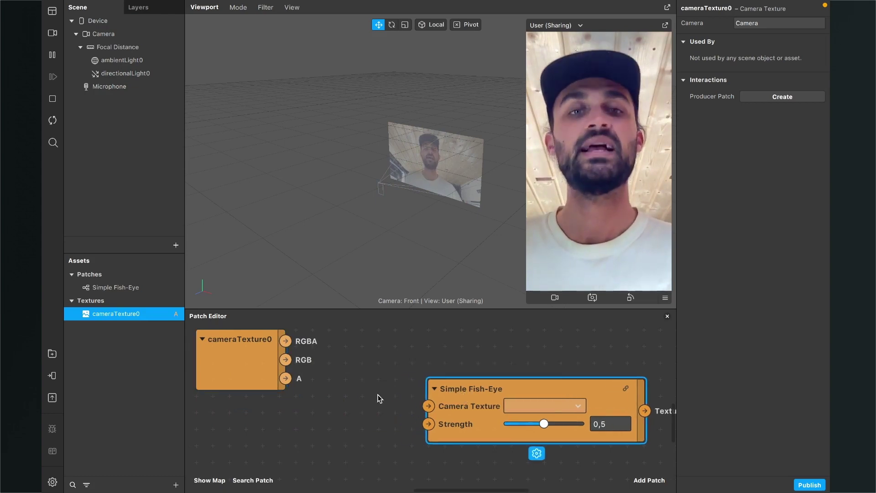
{"action": "left_click", "coordinate": [260, 365]}
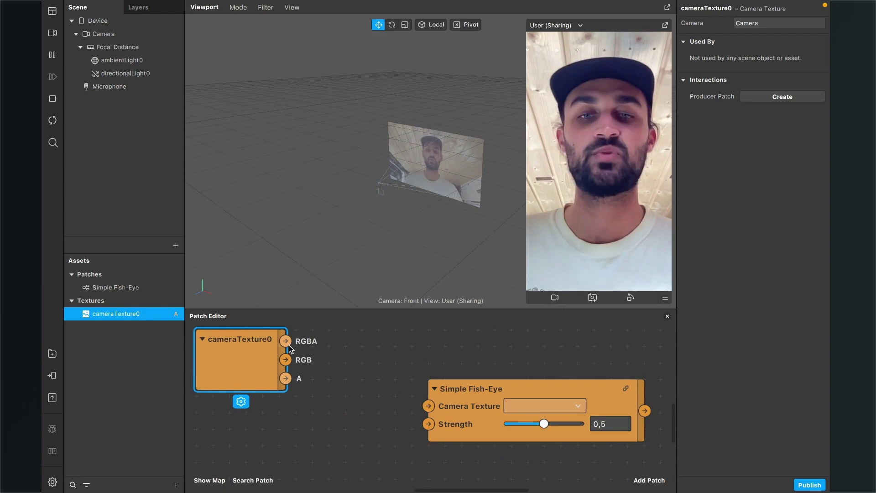
{"action": "left_click_drag", "start_coordinate": [289, 346], "coordinate": [363, 359]}
{"action": "left_click_drag", "start_coordinate": [387, 397], "coordinate": [429, 406]}
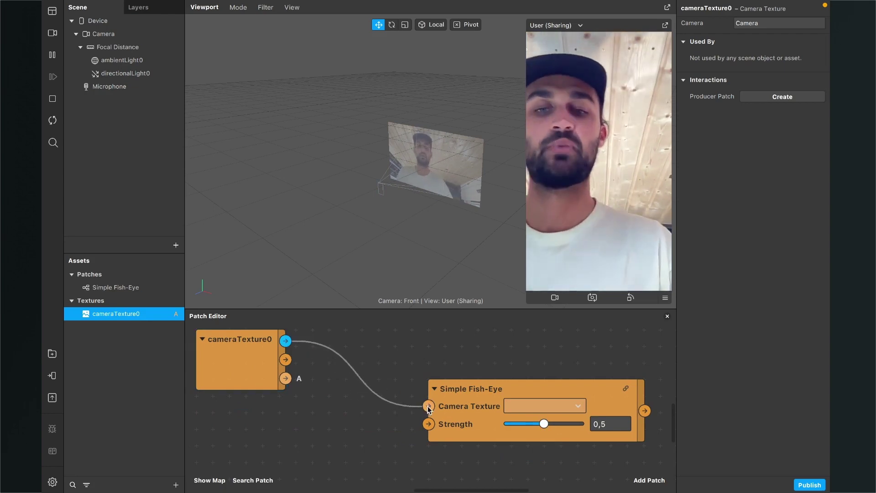
{"action": "scroll", "coordinate": [428, 407], "scroll_direction": "right", "scroll_amount": 3}
{"action": "scroll", "coordinate": [428, 406], "scroll_direction": "down", "scroll_amount": 1}
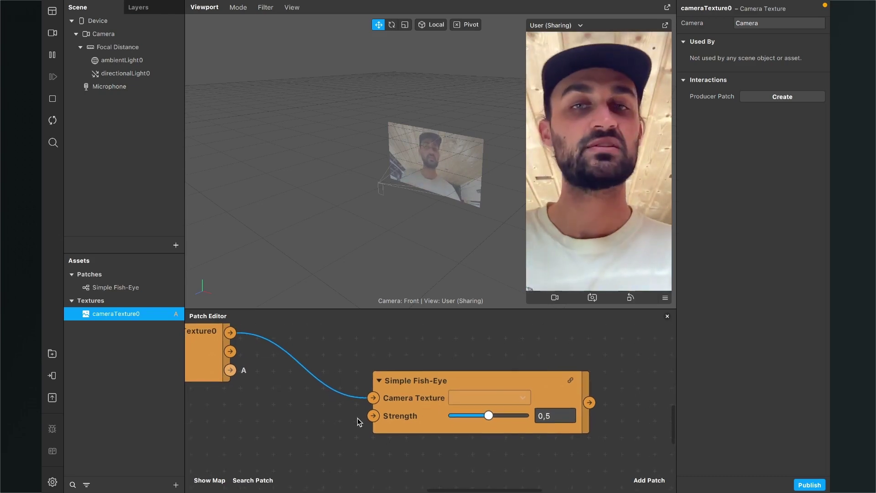
Create a new material asset, keeping the default name material0.
{"action": "left_click", "coordinate": [176, 485]}
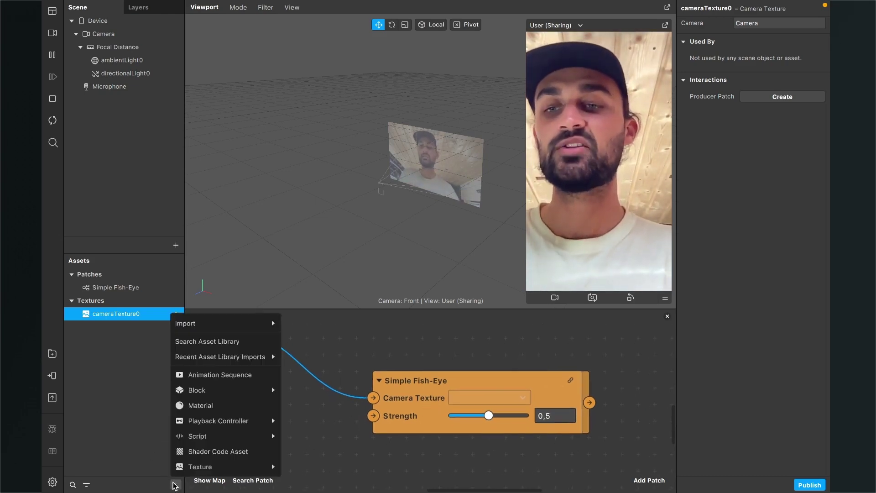
{"action": "left_click", "coordinate": [213, 405]}
{"action": "left_click", "coordinate": [119, 407]}
Change material0's Shader Type from Standard to Flat.
{"action": "left_click", "coordinate": [103, 340]}
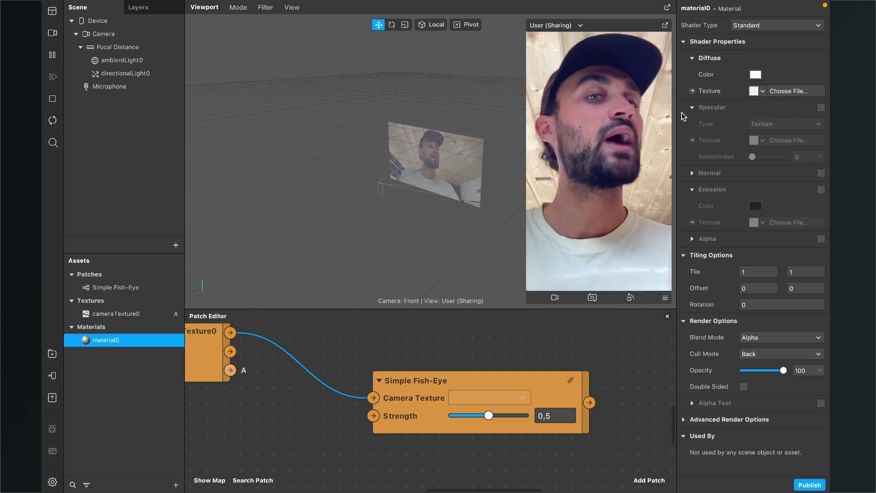
{"action": "left_click", "coordinate": [780, 26]}
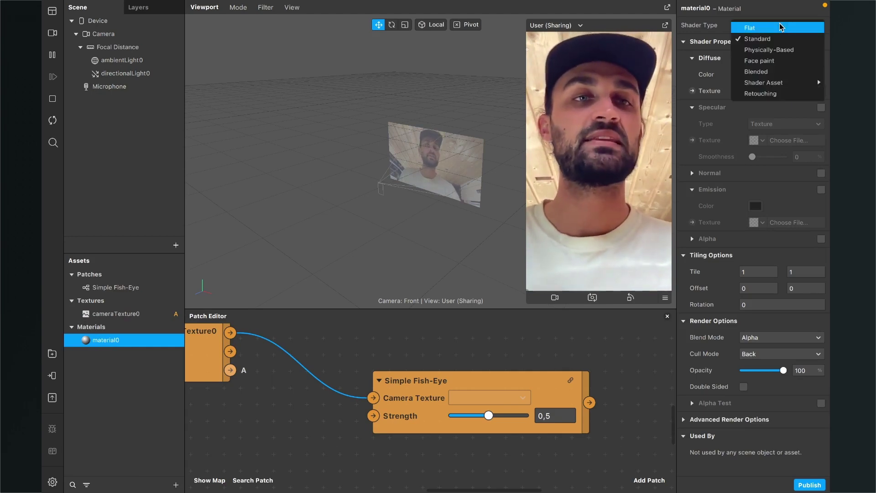
{"action": "left_click", "coordinate": [782, 27]}
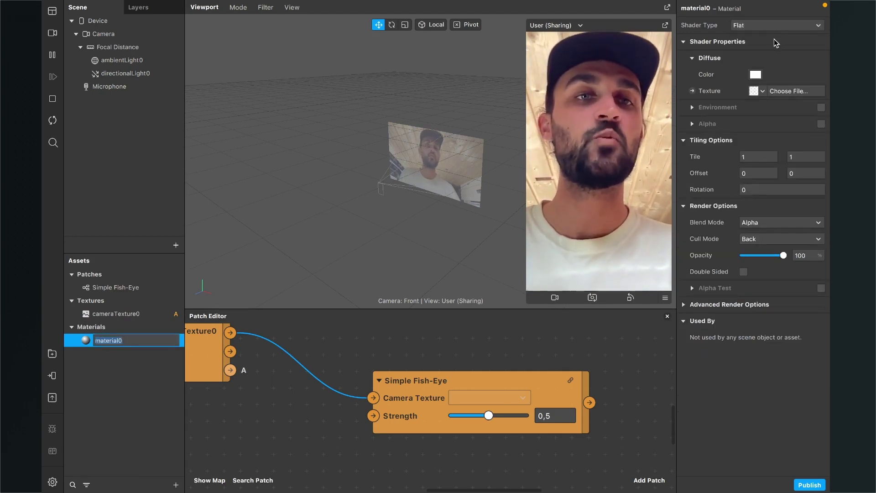
Create a material0 Diffuse Texture patch and wire Simple Fish-Eye's Texture output into it.
{"action": "left_click", "coordinate": [692, 91]}
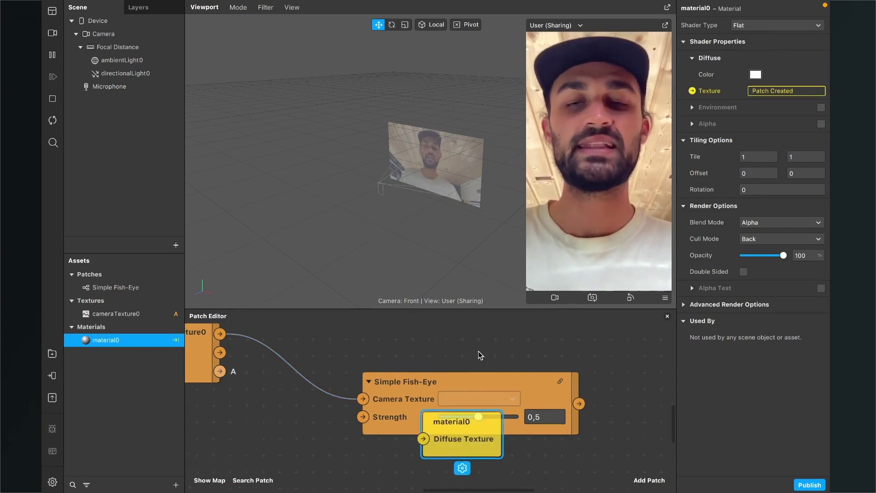
{"action": "left_click_drag", "start_coordinate": [466, 416], "coordinate": [640, 387]}
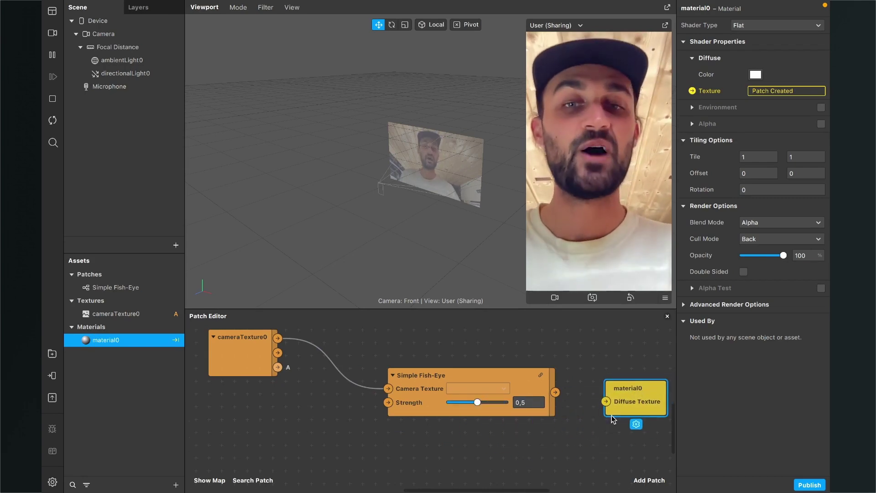
{"action": "scroll", "coordinate": [612, 416], "scroll_direction": "right", "scroll_amount": 3}
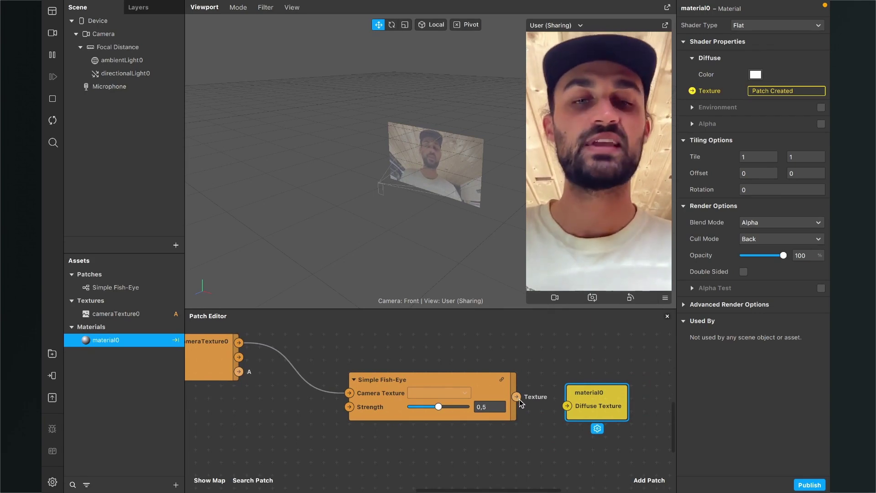
{"action": "left_click_drag", "start_coordinate": [520, 399], "coordinate": [626, 402]}
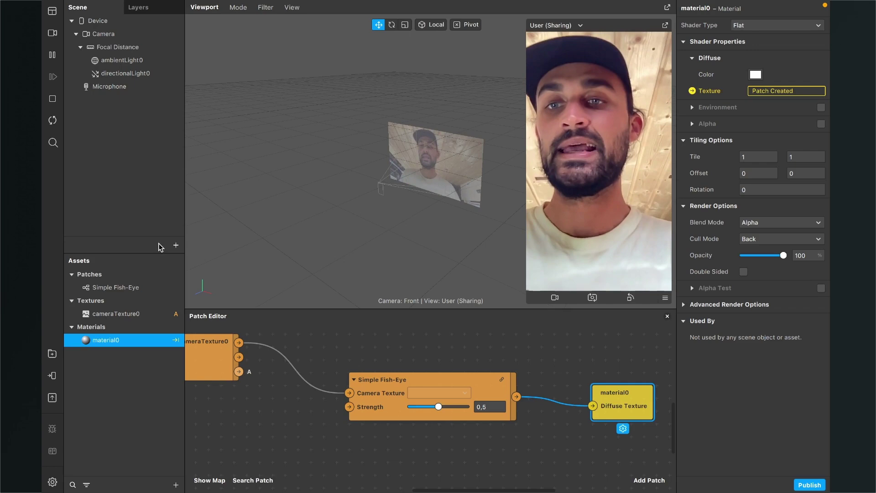
Insert a Rectangle into the scene using the 're' search.
{"action": "left_click", "coordinate": [176, 245]}
{"action": "type", "text": "re"}
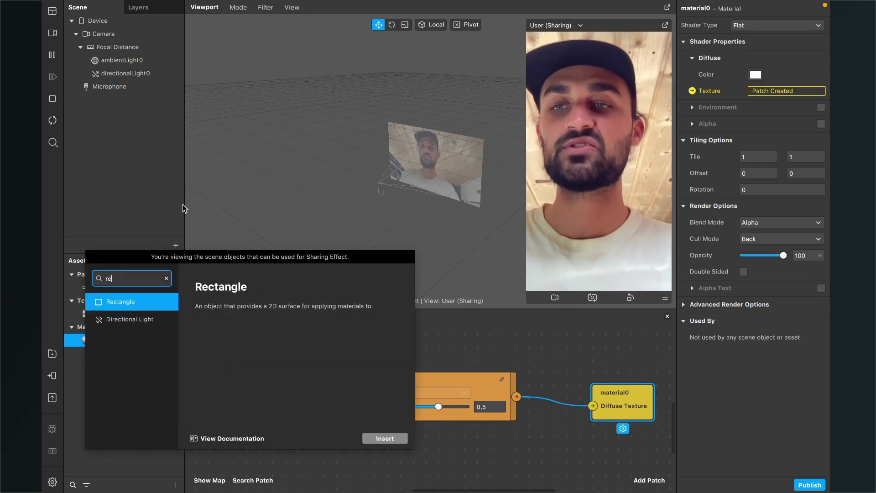
{"action": "key", "text": "Return"}
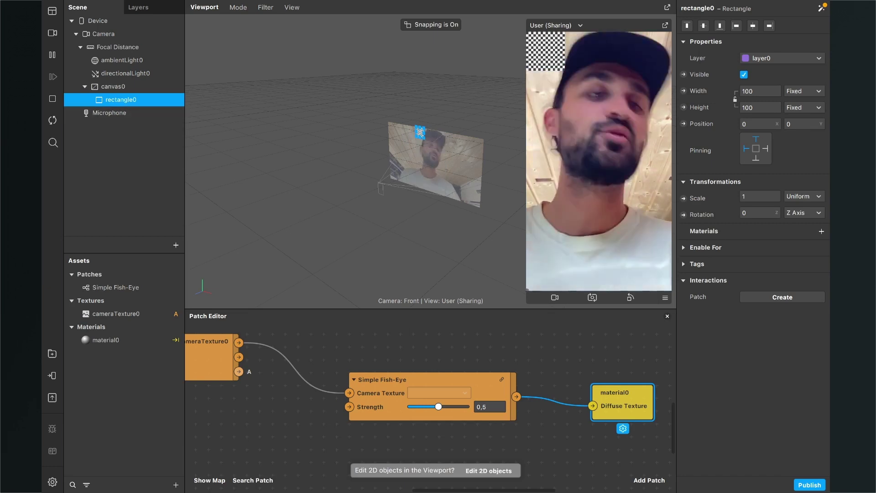
Make rectangle0 fill the screen width and height and assign material0.
{"action": "left_click", "coordinate": [767, 94]}
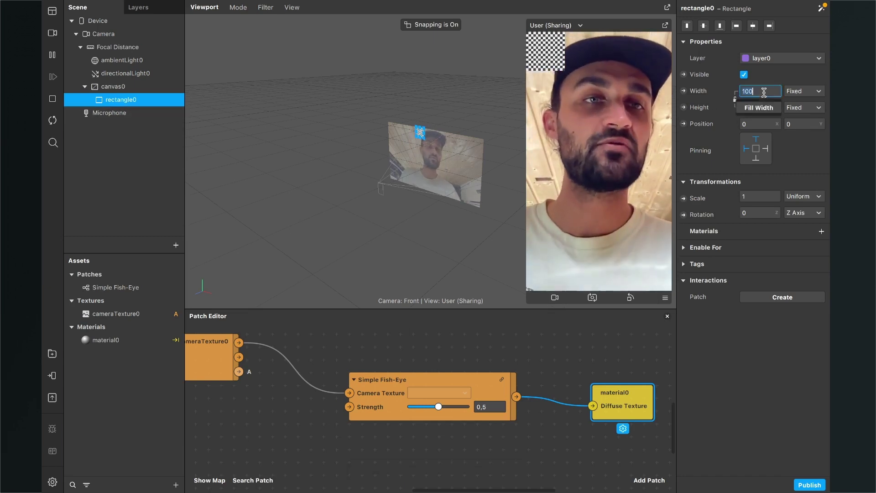
{"action": "left_click", "coordinate": [759, 108]}
{"action": "left_click", "coordinate": [760, 108]}
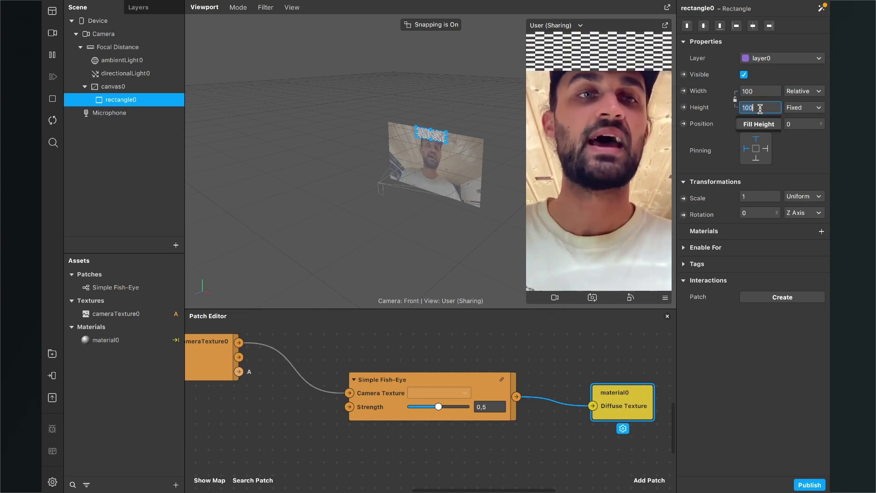
{"action": "left_click", "coordinate": [757, 123]}
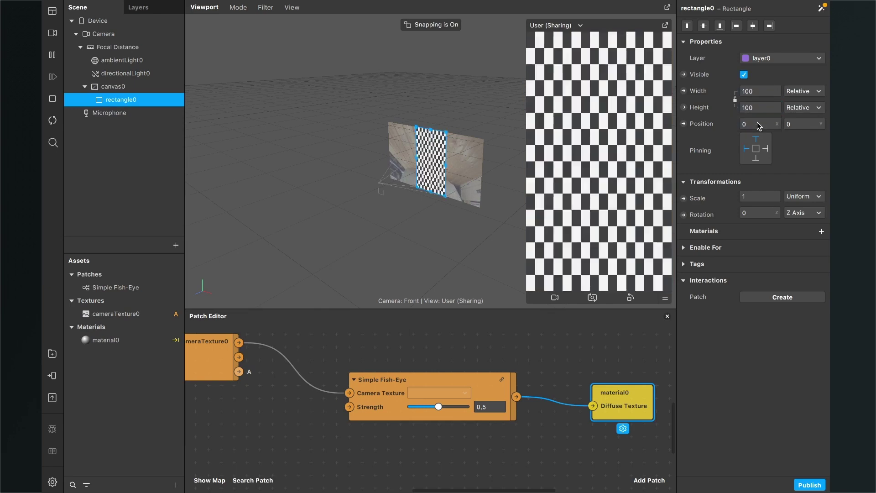
{"action": "left_click", "coordinate": [821, 232]}
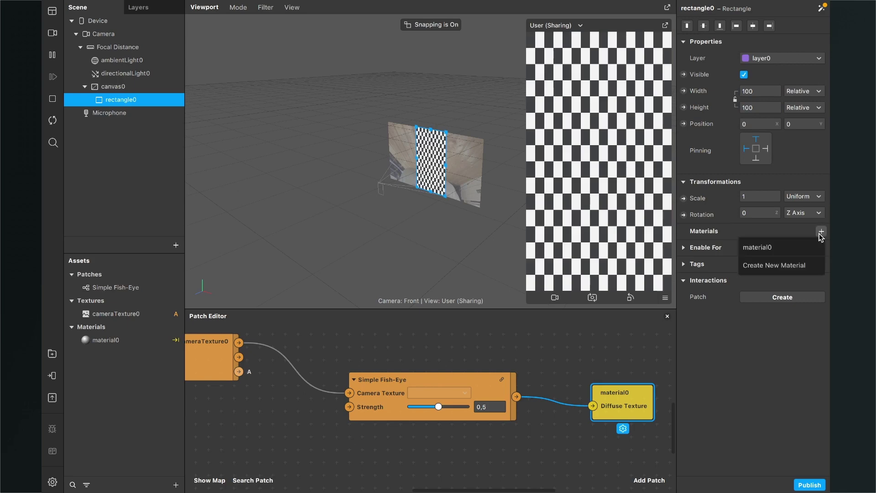
{"action": "left_click", "coordinate": [801, 248]}
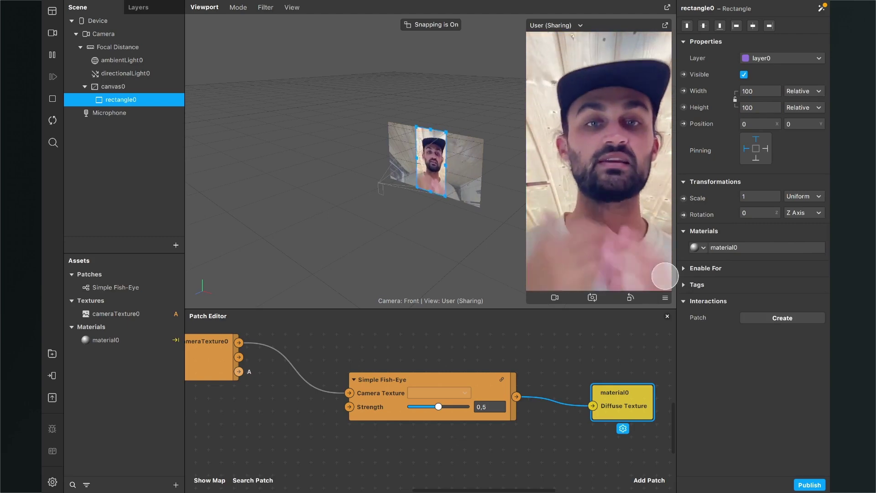
Try Simple Fish-Eye Strength at 0 and 1, settling at about 0,15056.
{"action": "left_click", "coordinate": [456, 376]}
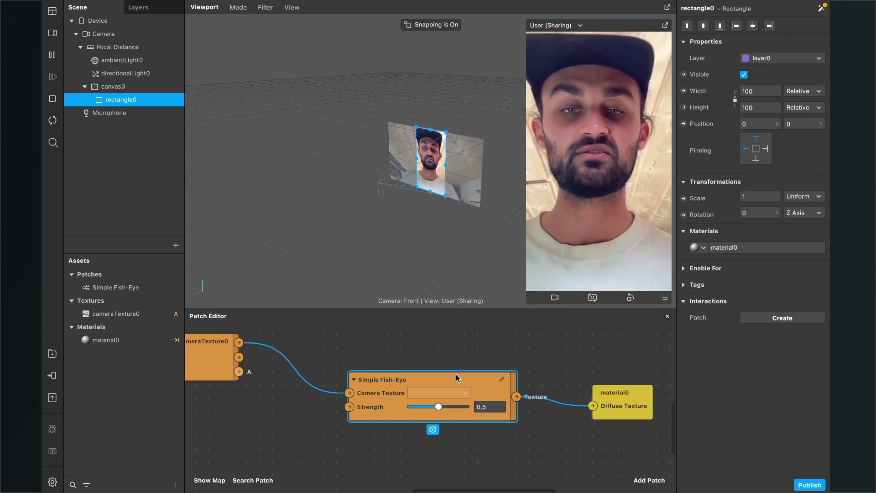
{"action": "left_click_drag", "start_coordinate": [456, 374], "coordinate": [443, 375]}
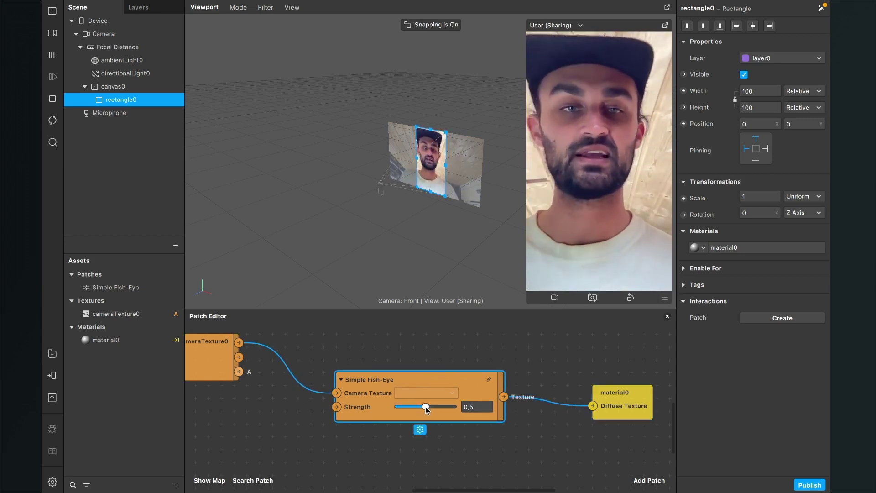
{"action": "left_click_drag", "start_coordinate": [426, 407], "coordinate": [453, 407]}
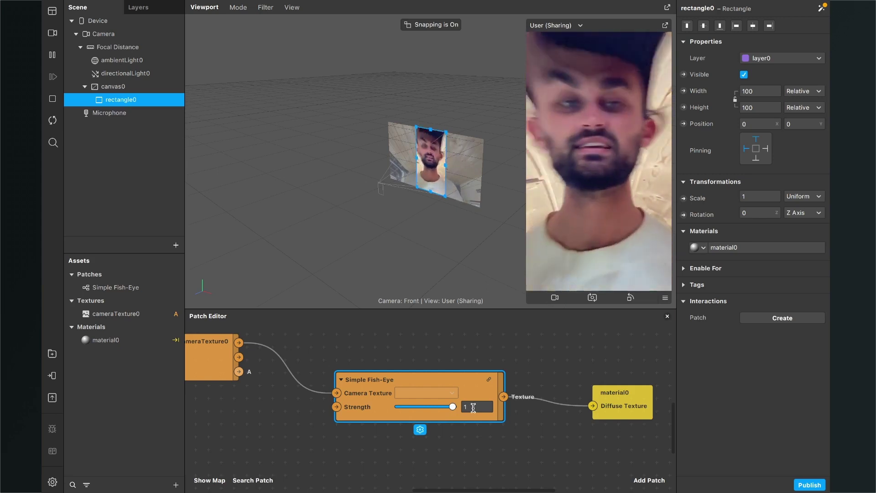
{"action": "left_click_drag", "start_coordinate": [452, 407], "coordinate": [407, 409]}
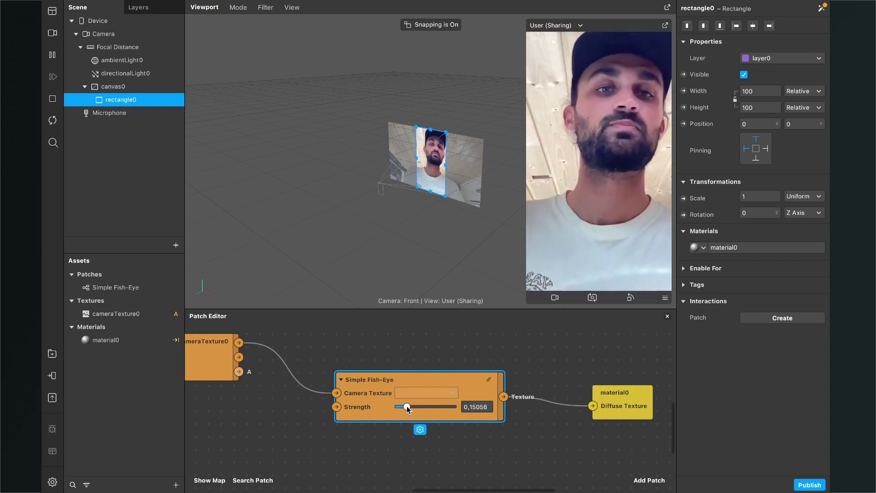